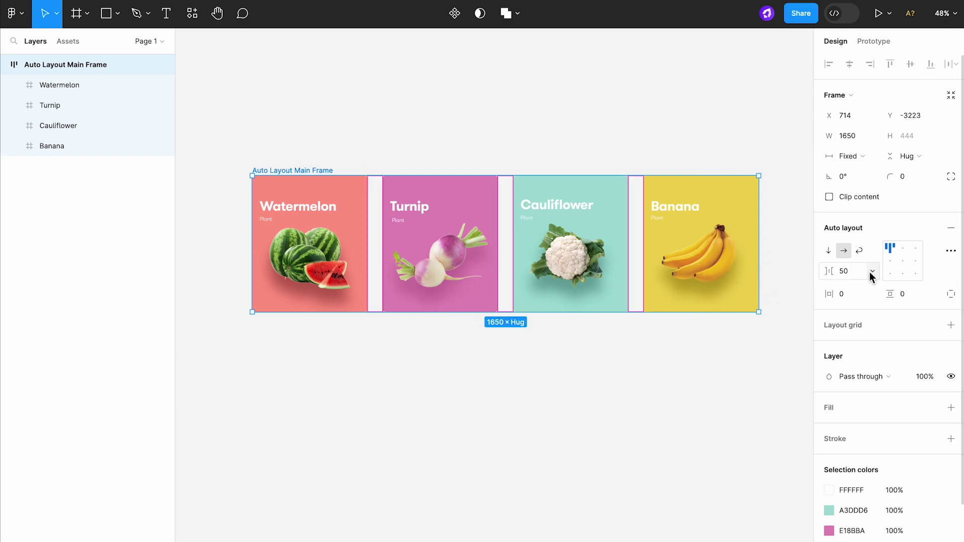
Try an automatic gap between cards while resizing the frame, then restore the gap to 50.
left_click(872, 271)
left_click(867, 286)
mouse_move(762, 249)
left_mouse_down()
mouse_move(631, 254)
mouse_move(763, 253)
left_mouse_up()
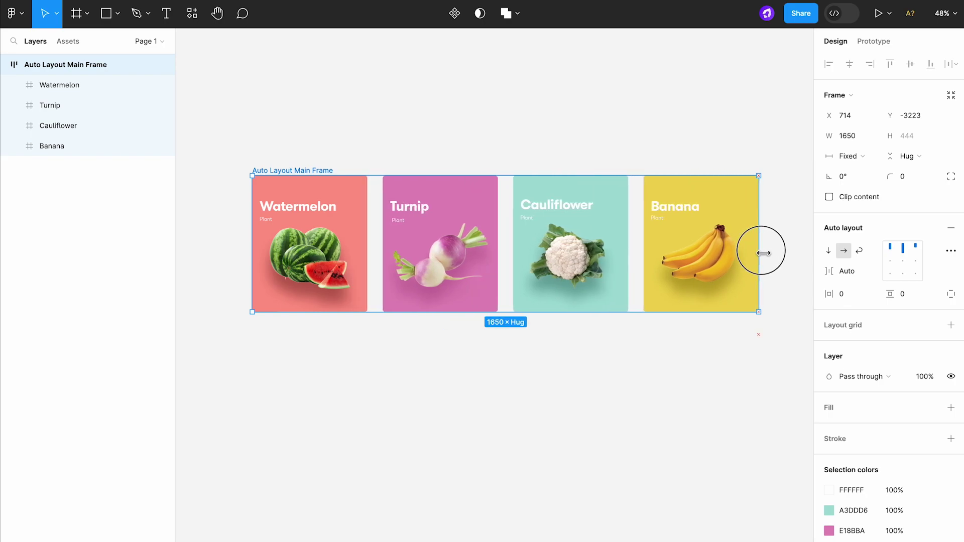
left_click(872, 272)
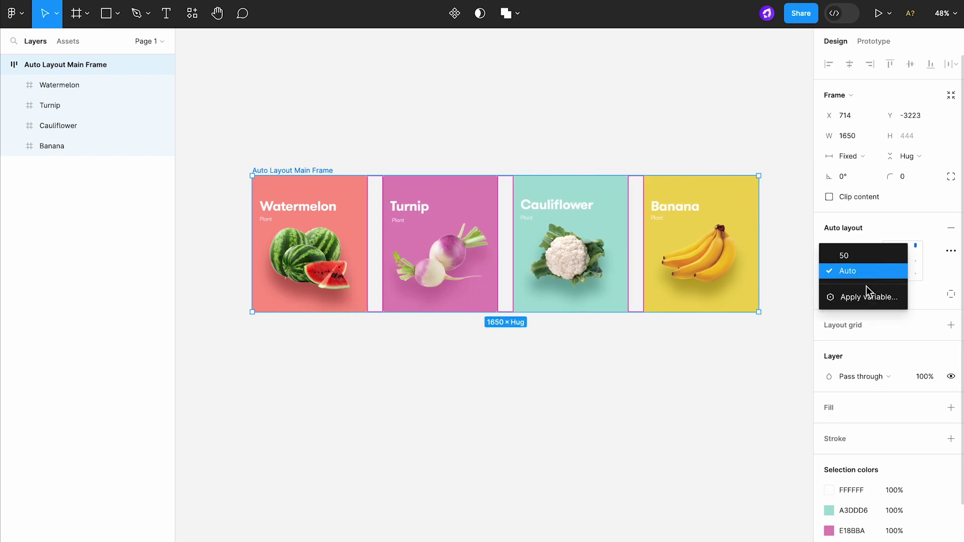
left_click(860, 254)
Wrap Watermelon with Turnip, and Cauliflower with Banana, into their own auto layout row frames.
left_click(72, 83)
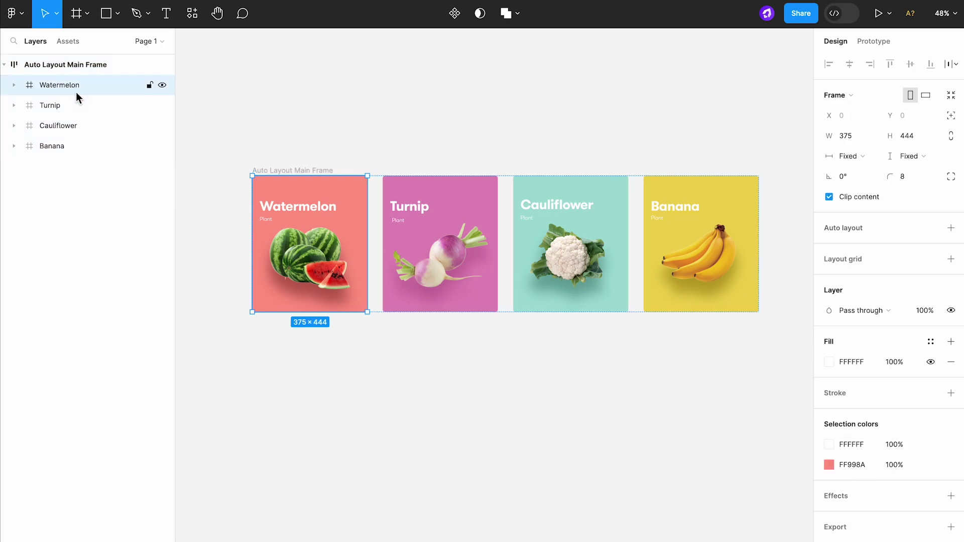
left_click(79, 108, "shift")
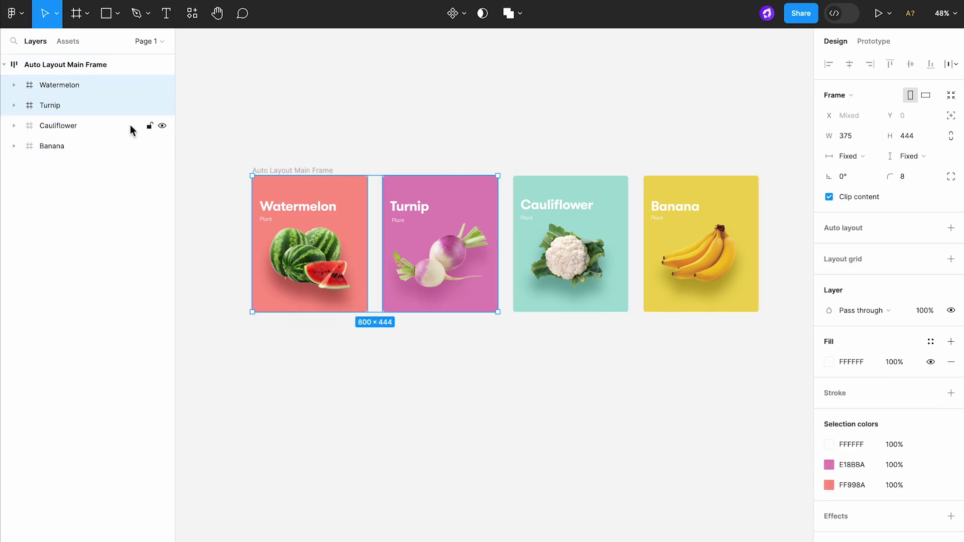
key("shift+a")
left_click(74, 126)
left_click(74, 127, "shift")
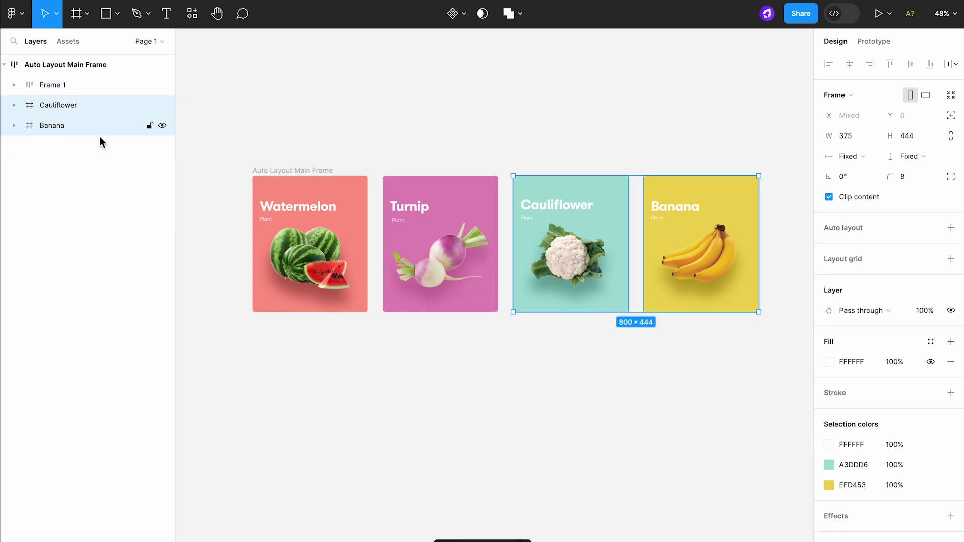
key("shift+a")
Stack the two rows vertically in the main frame, narrow it to about 800, and recentre it.
left_click(77, 70)
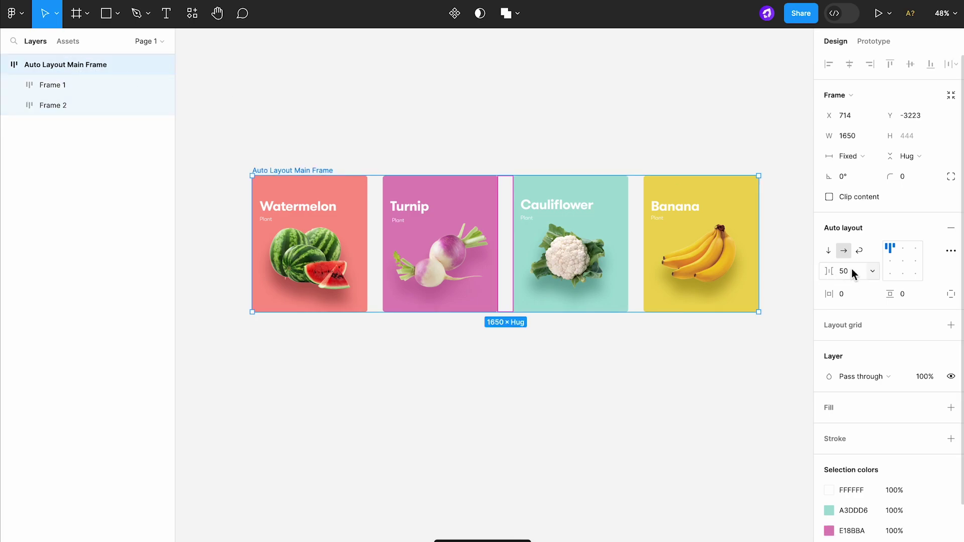
left_click(829, 251)
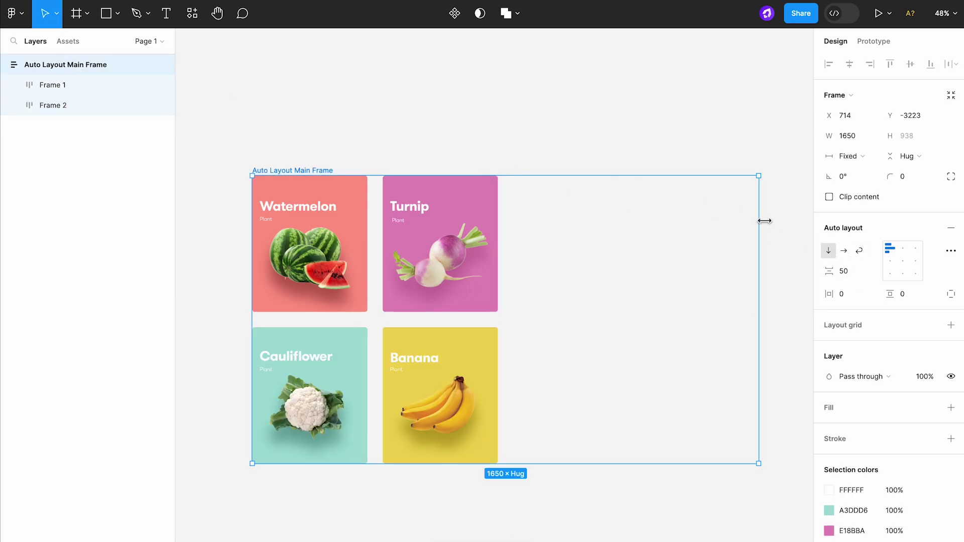
left_click_drag(765, 221, 509, 242)
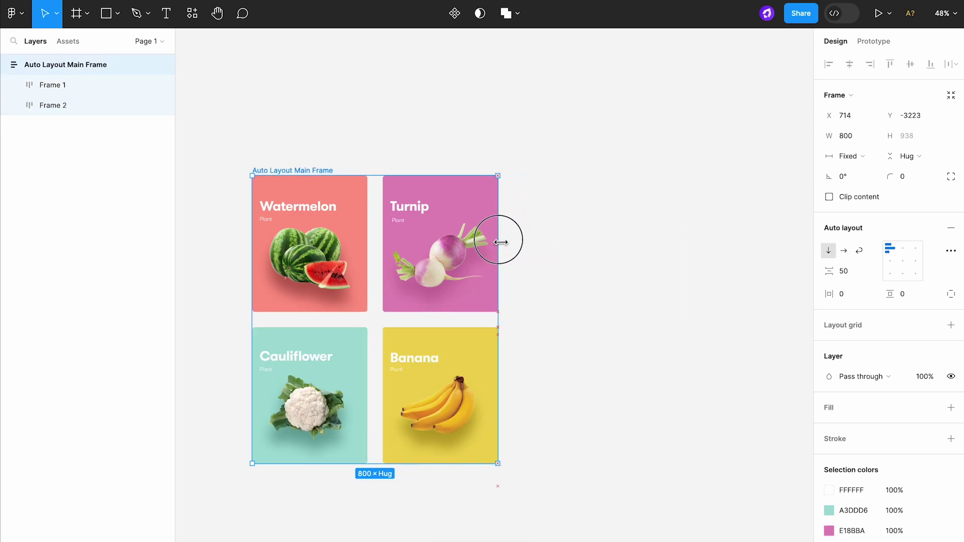
left_click_drag(331, 176, 451, 140)
Inspect Frame 1 and Frame 2 and expand both to show their cards in the layers list.
left_click(83, 88)
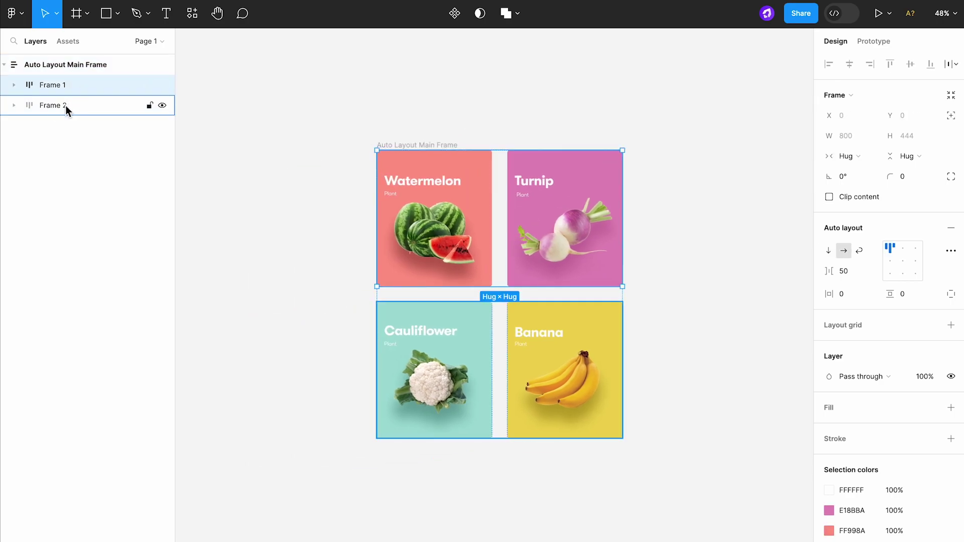
left_click(67, 109)
left_click(14, 86)
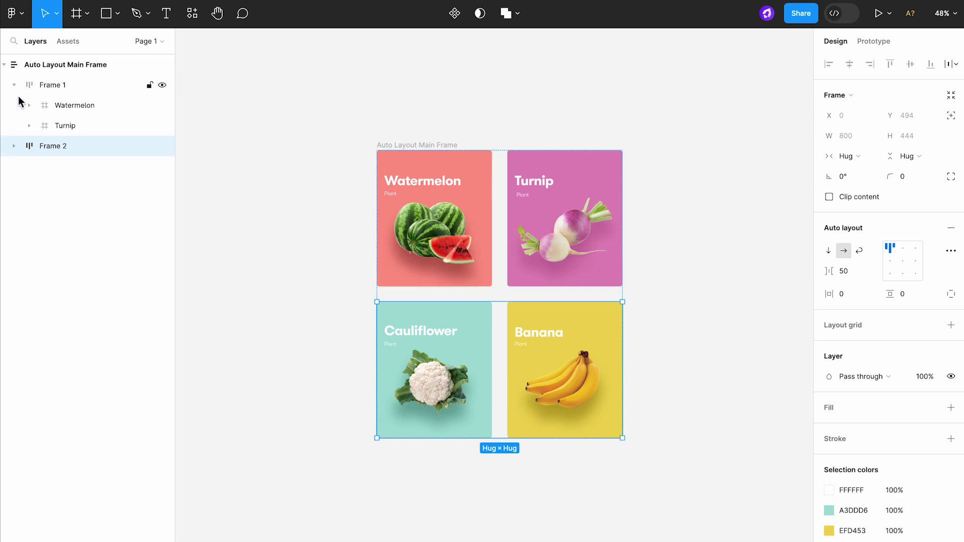
left_click(14, 146)
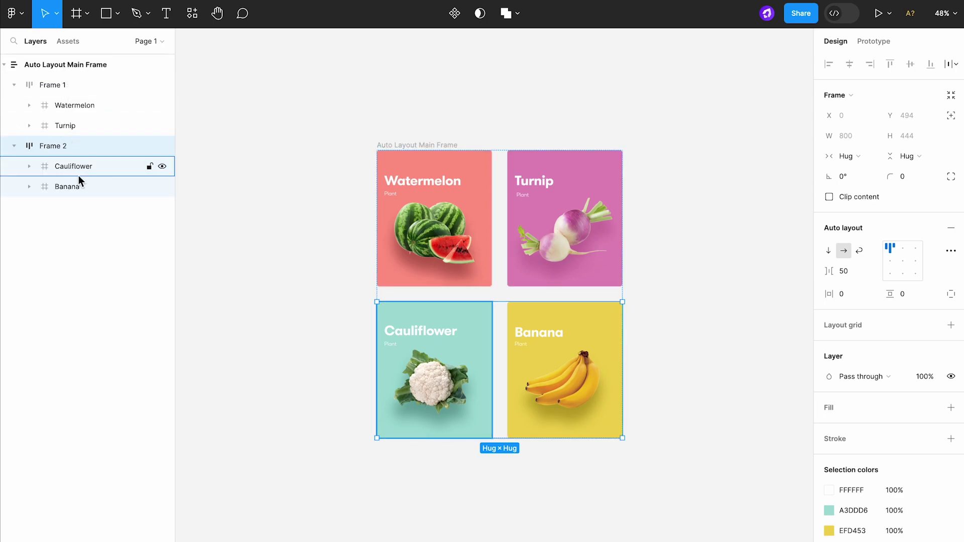
left_click(294, 358)
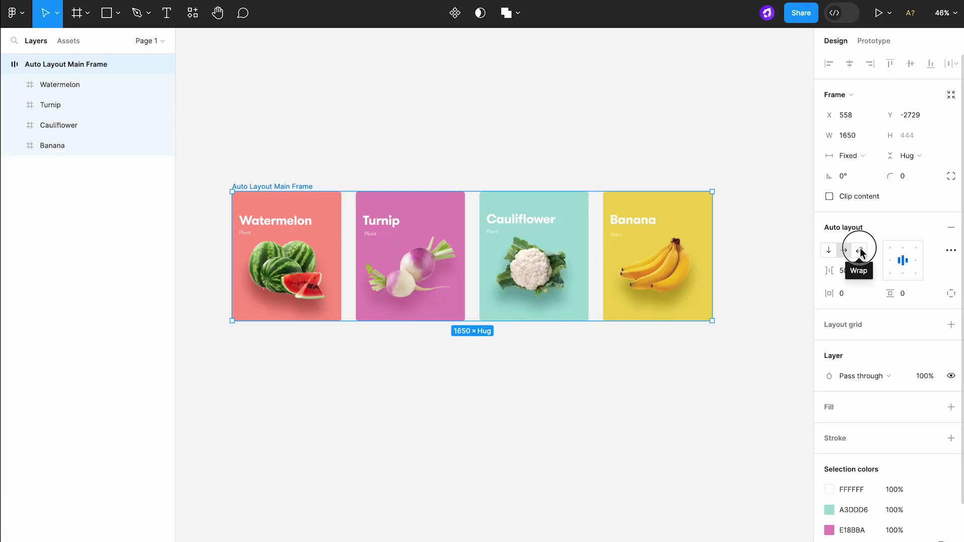
Turn on Wrap for the main frame, align cards top-left, and drag its width to test reflow.
left_click(861, 251)
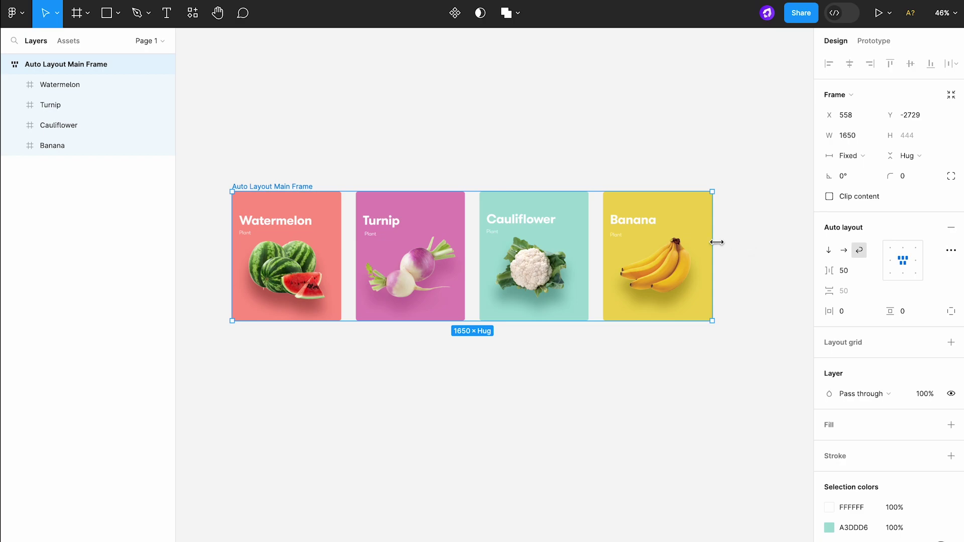
left_click_drag(716, 242, 546, 241)
left_click(893, 250)
left_click_drag(476, 244, 515, 250)
left_click_drag(578, 251, 633, 252)
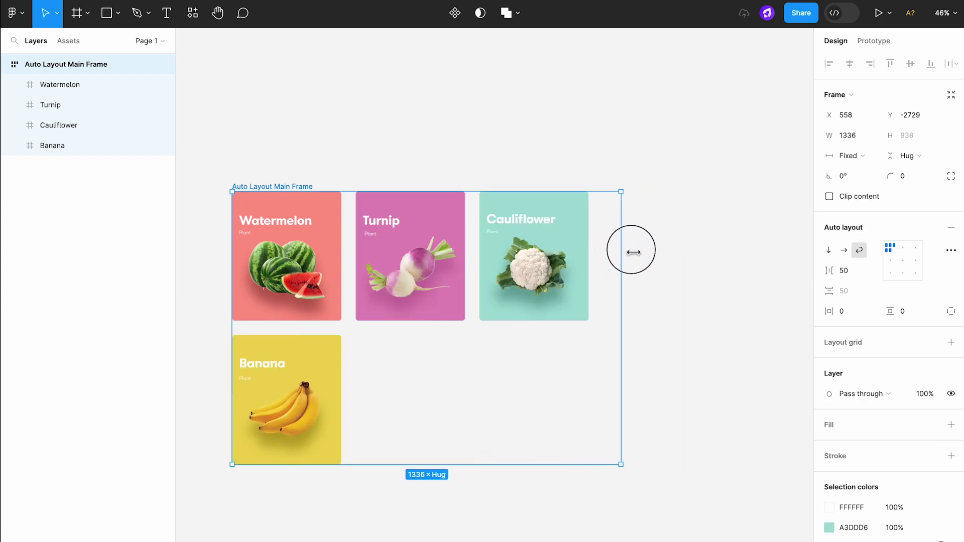
left_click_drag(724, 257, 767, 261)
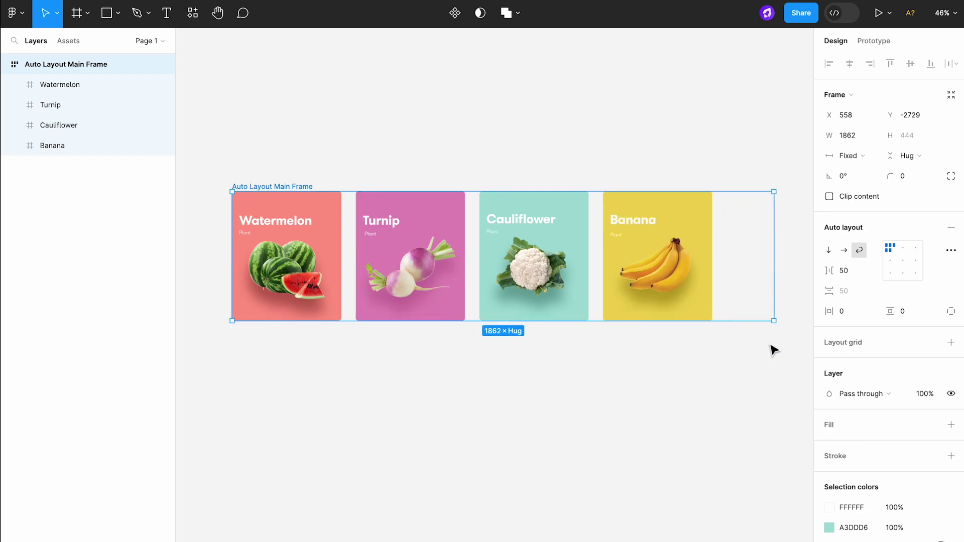
Set the main frame's width to Hug contents.
left_click(693, 231)
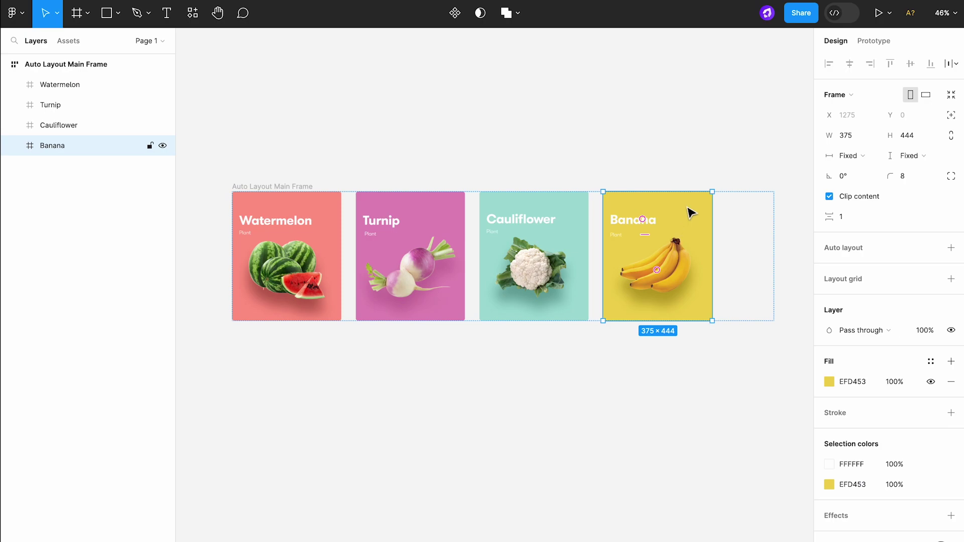
left_click(544, 209, "shift")
left_click(412, 221, "shift")
left_click(286, 237, "shift")
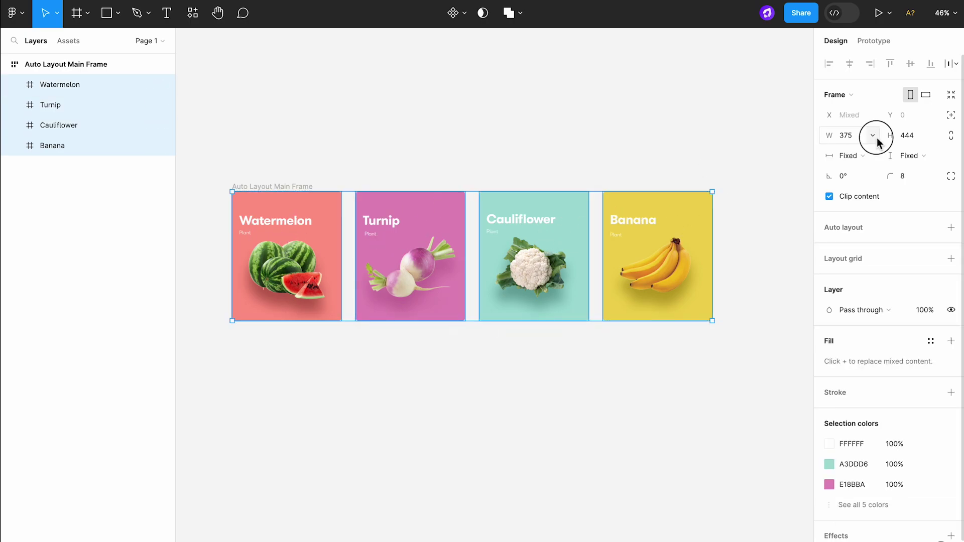
left_click(875, 138)
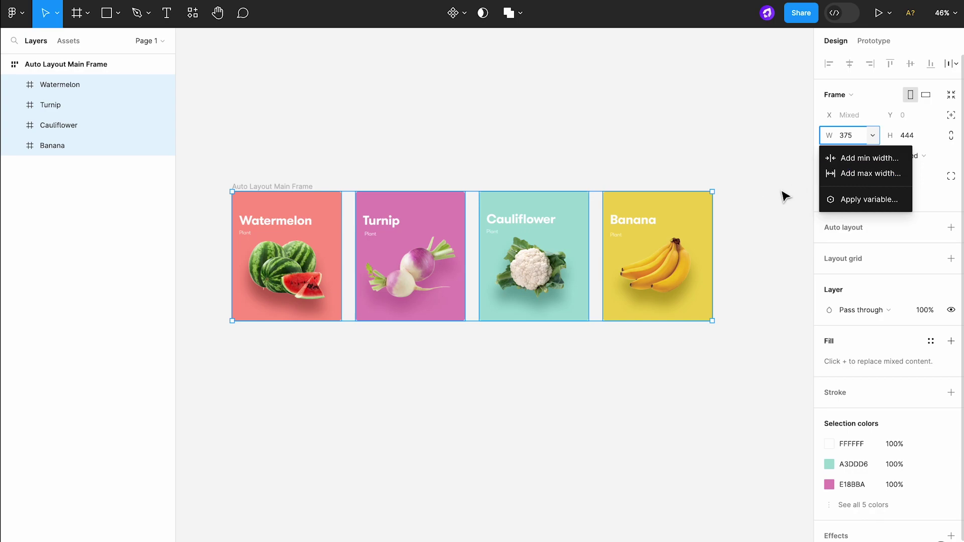
left_click(310, 185)
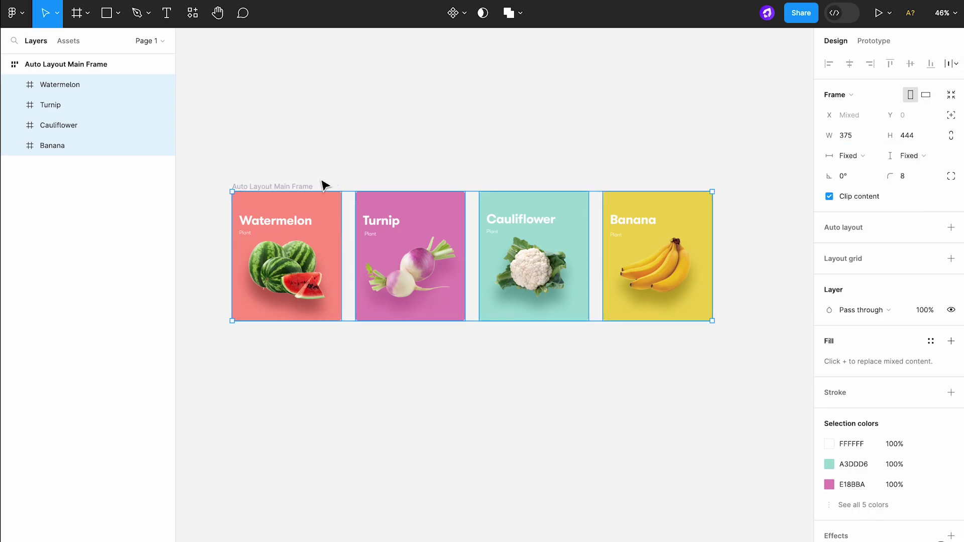
left_click(849, 156)
left_click(864, 171)
Set the Watermelon, Turnip, Cauliflower and Banana cards' width to Fill container.
left_click(605, 244)
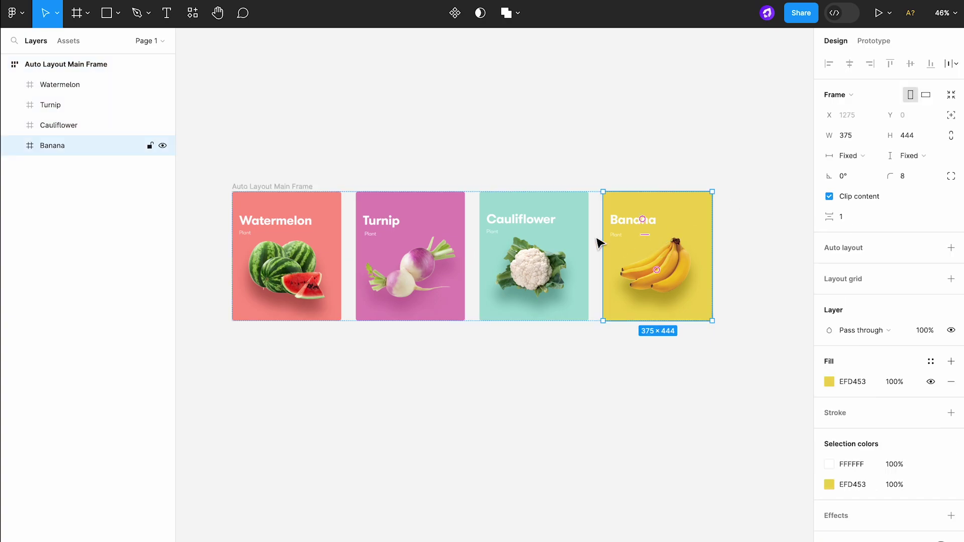
left_click(578, 244, "shift")
left_click(452, 245, "shift")
left_click(328, 245, "shift")
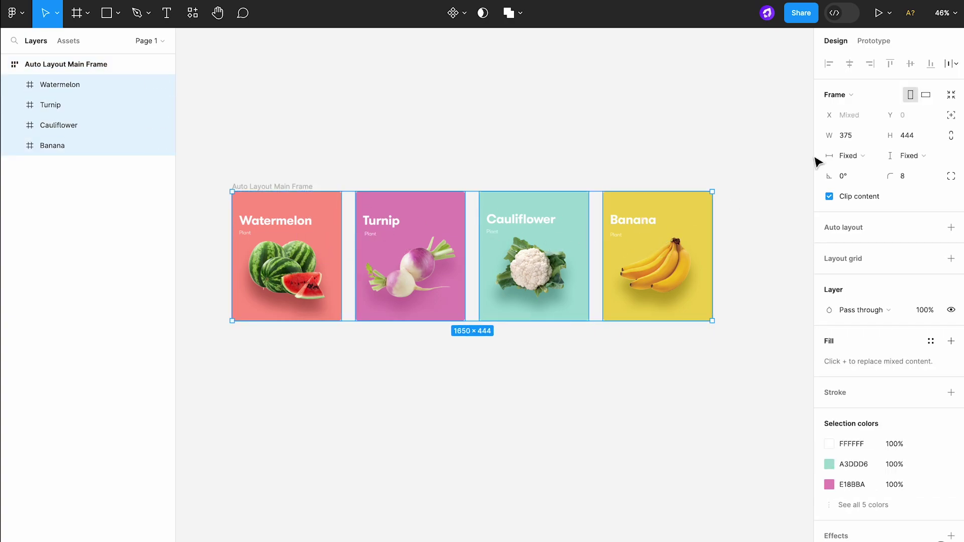
left_click(849, 156)
left_click(851, 171)
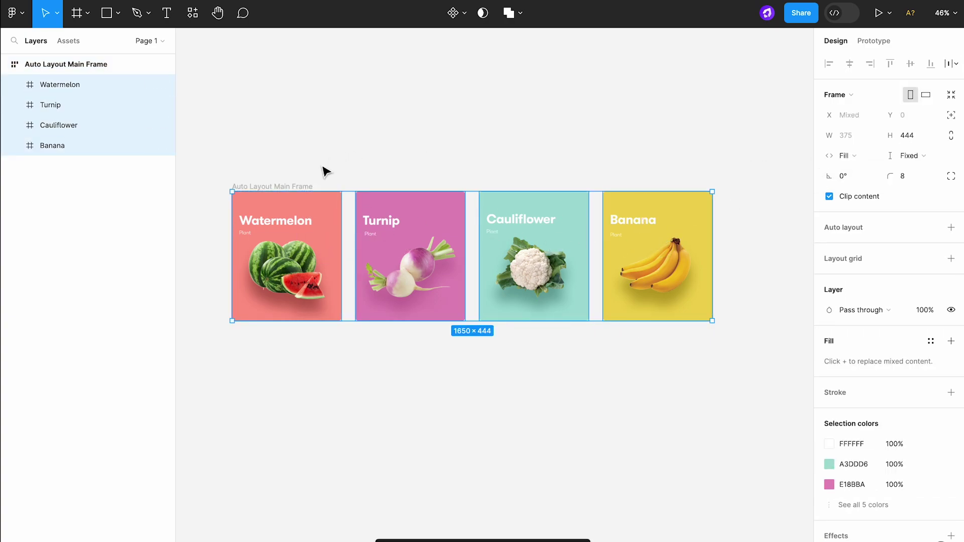
Give all four fruit cards a minimum width of 374.
double_click(298, 221)
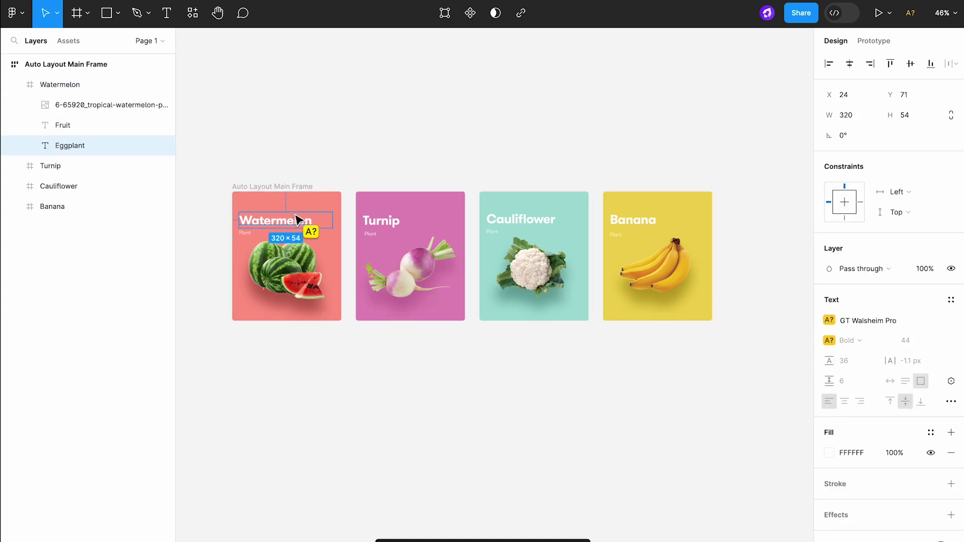
left_click(345, 295)
left_click(327, 274)
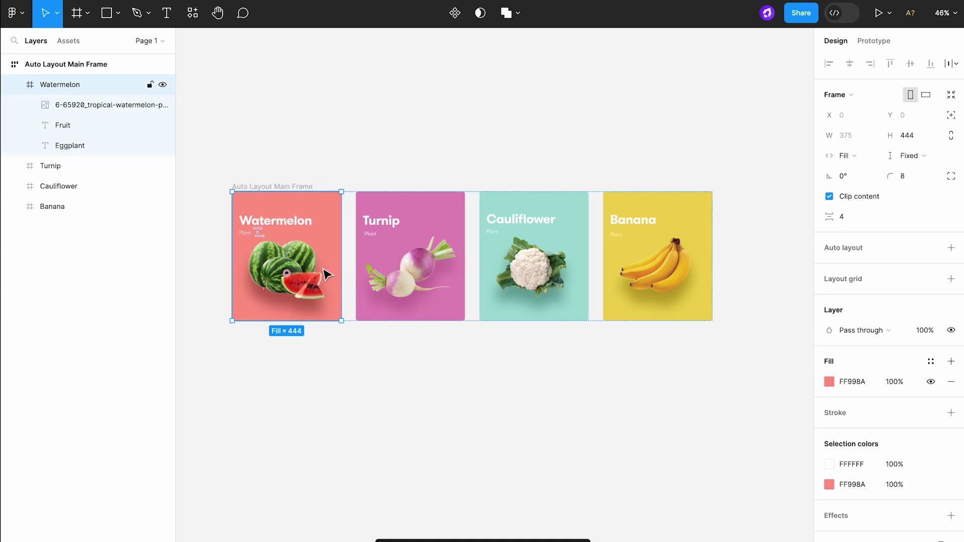
left_click(417, 262, "shift")
left_click(502, 299, "shift")
left_click(631, 258, "shift")
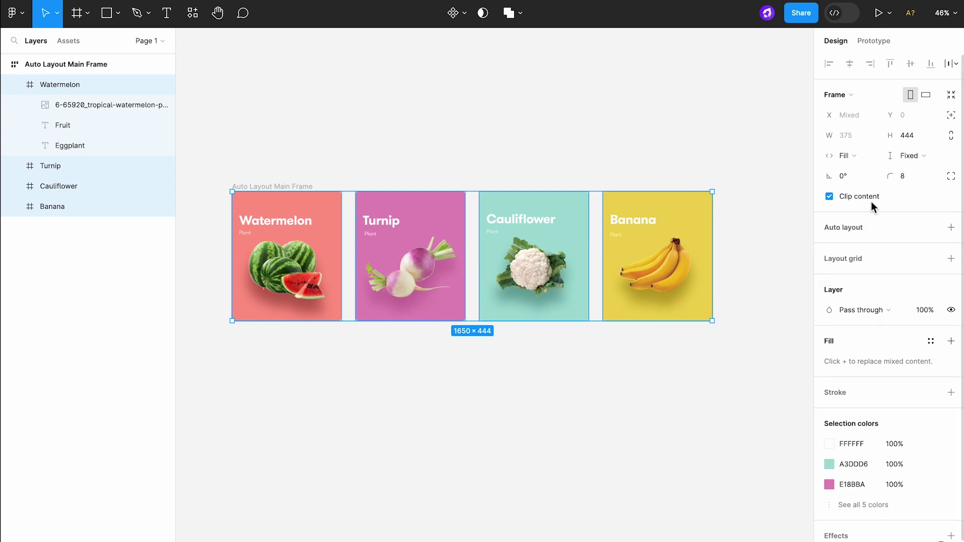
left_click(872, 137)
left_click(874, 160)
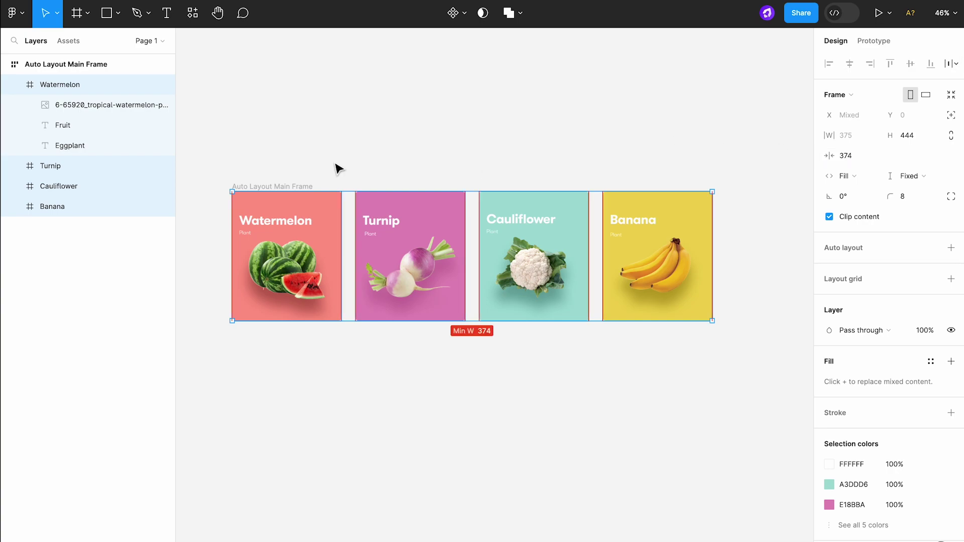
Drag the main frame's right edge outward to about 2006 wide.
key("Escape")
scroll(699, 247, "down", 1)
left_click_drag(731, 248, 757, 295)
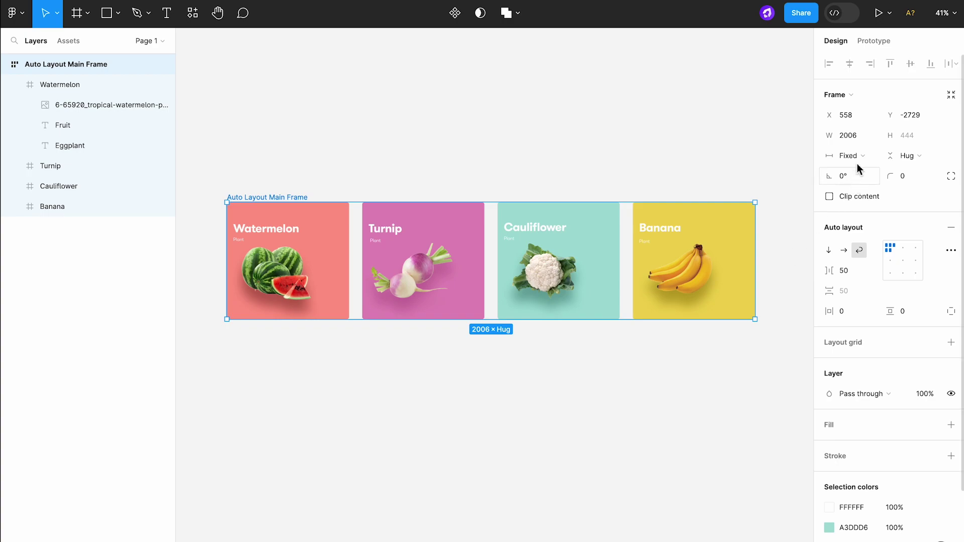
Add a 2010 maximum width to the main frame and drag its edge to test the cap.
left_click(873, 138)
left_click(870, 175)
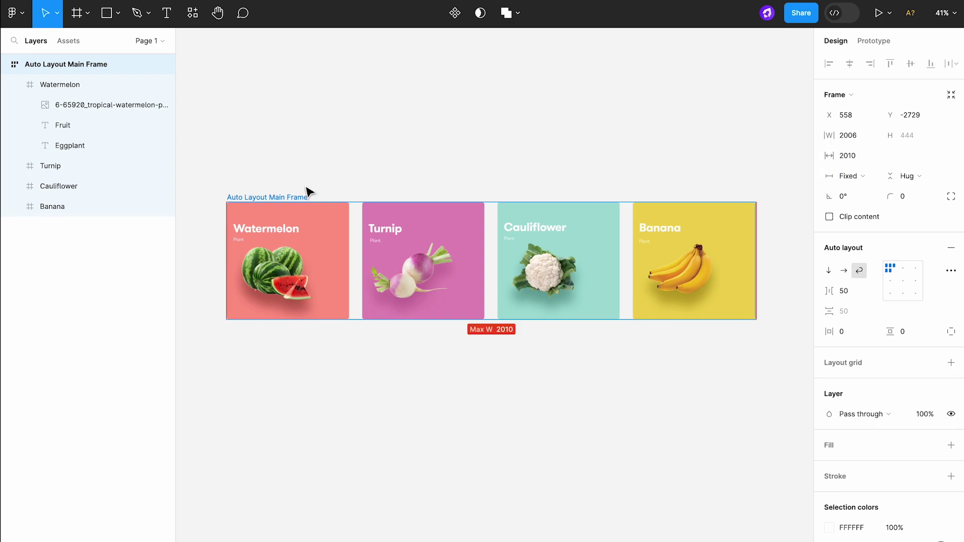
left_click_drag(279, 190, 261, 192)
left_click_drag(734, 252, 661, 263)
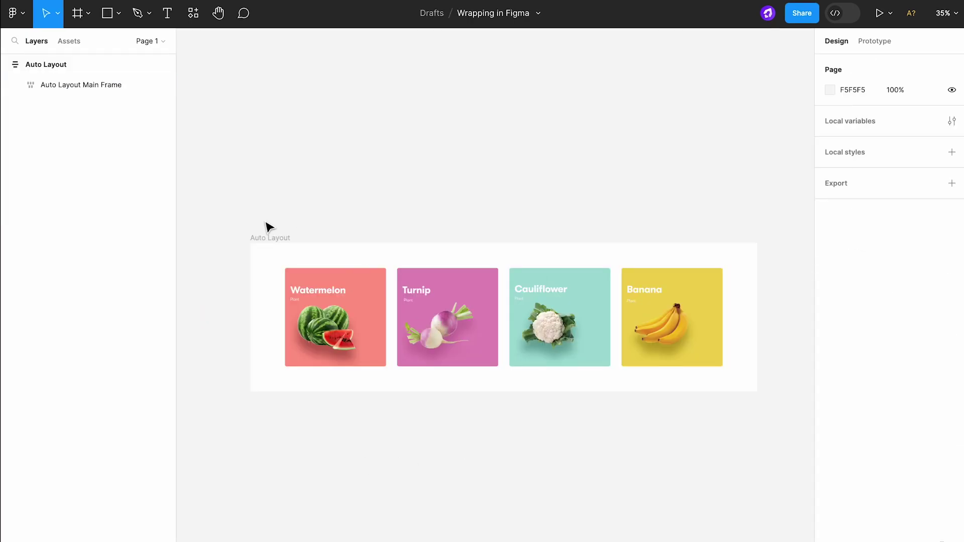
Widen the outer Auto Layout frame and cap the main frame at a 2000 maximum width.
left_click(263, 239)
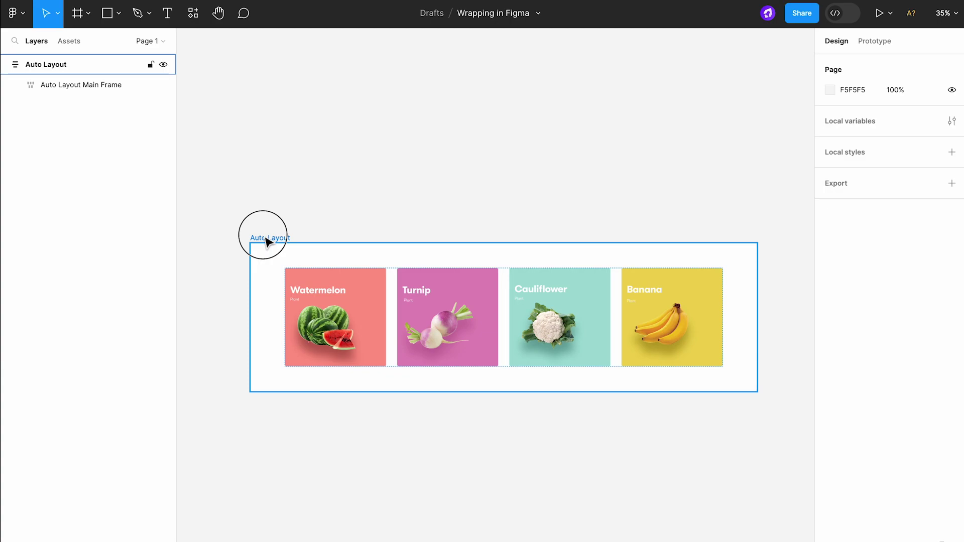
left_click(113, 92)
left_click(289, 242)
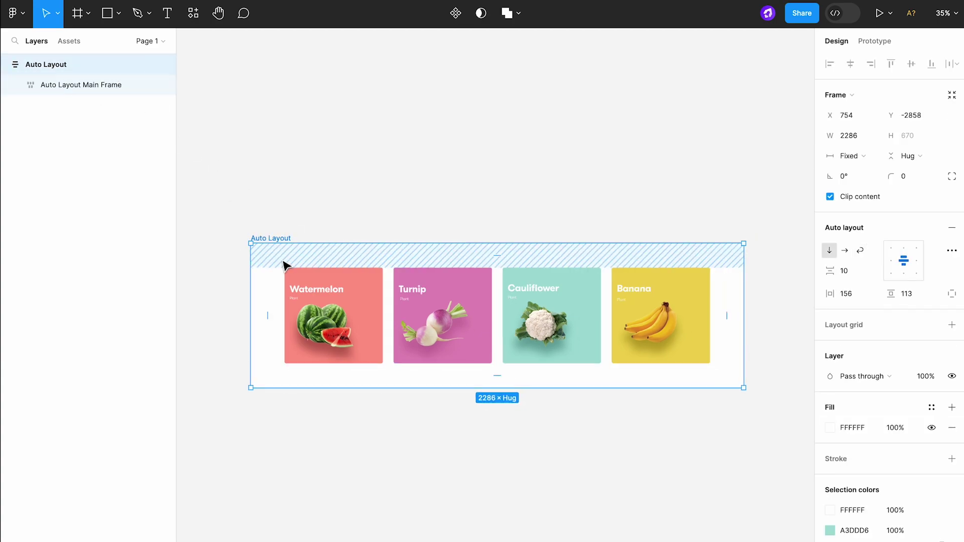
scroll(282, 266, "down", 5)
left_click_drag(524, 284, 651, 381)
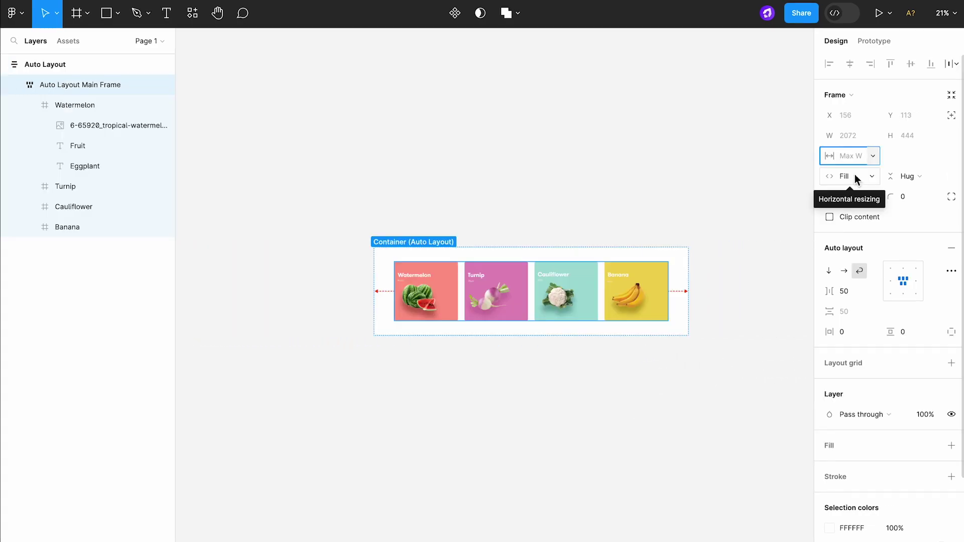
type("2000")
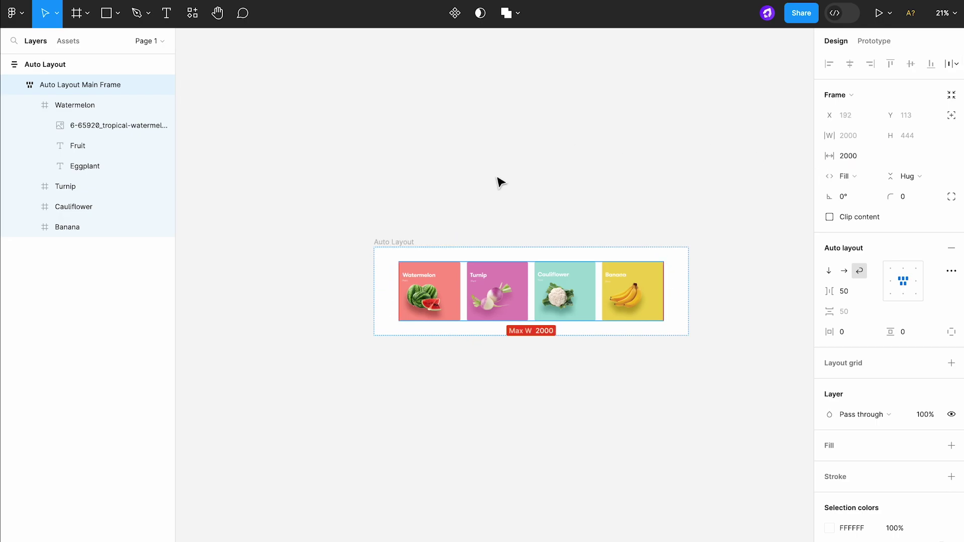
Resize the outer frame to confirm the cards stay capped at 2000 wide.
left_click(403, 244)
left_click_drag(692, 293, 658, 304)
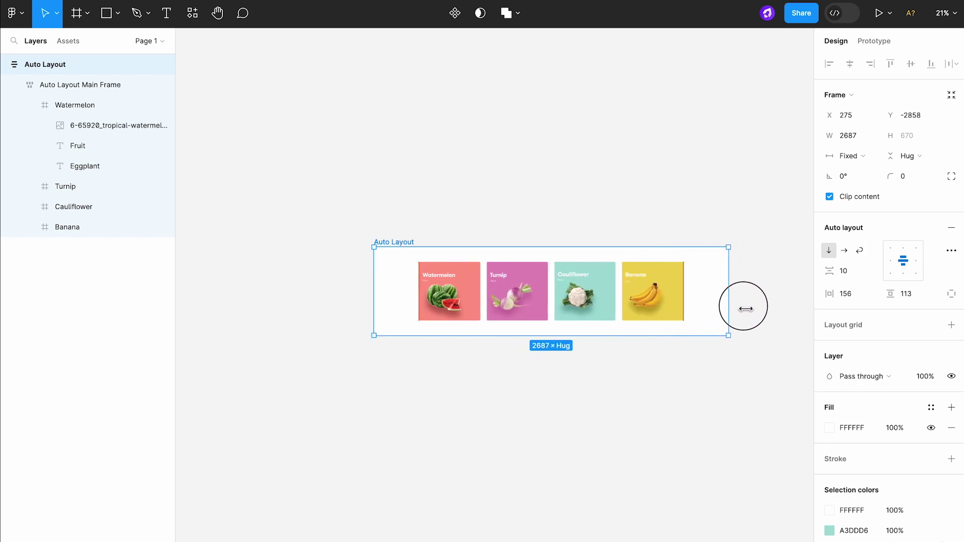
left_click_drag(745, 309, 684, 311)
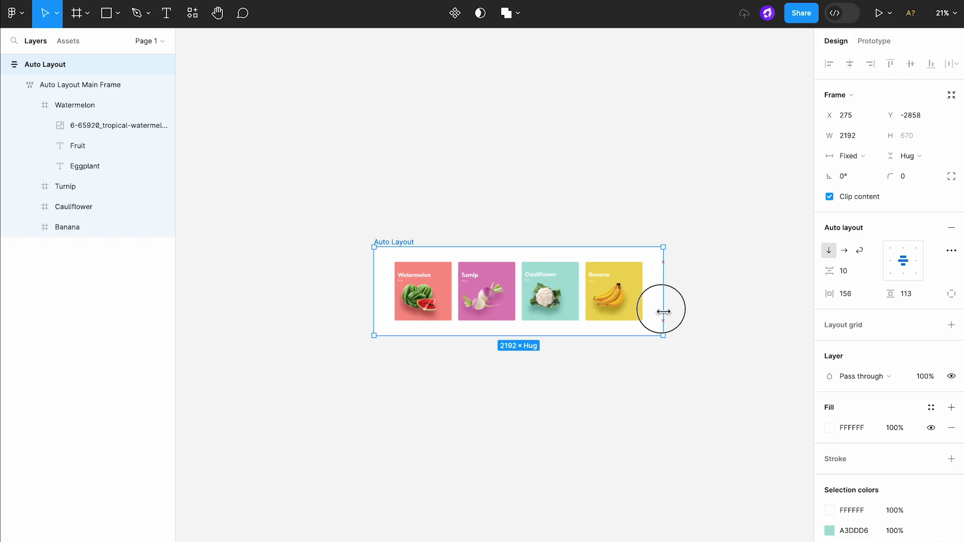